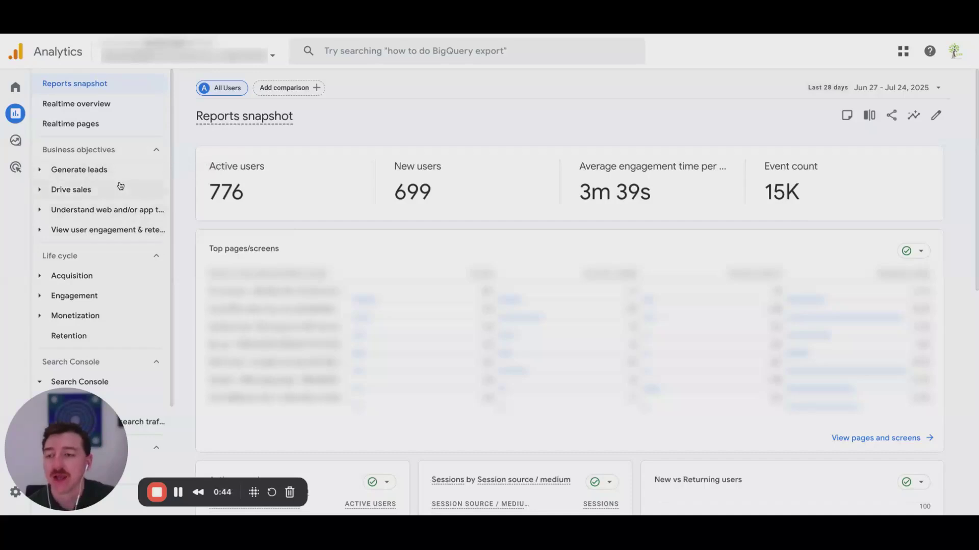
{"action": "left_click", "coordinate": [41, 171]}
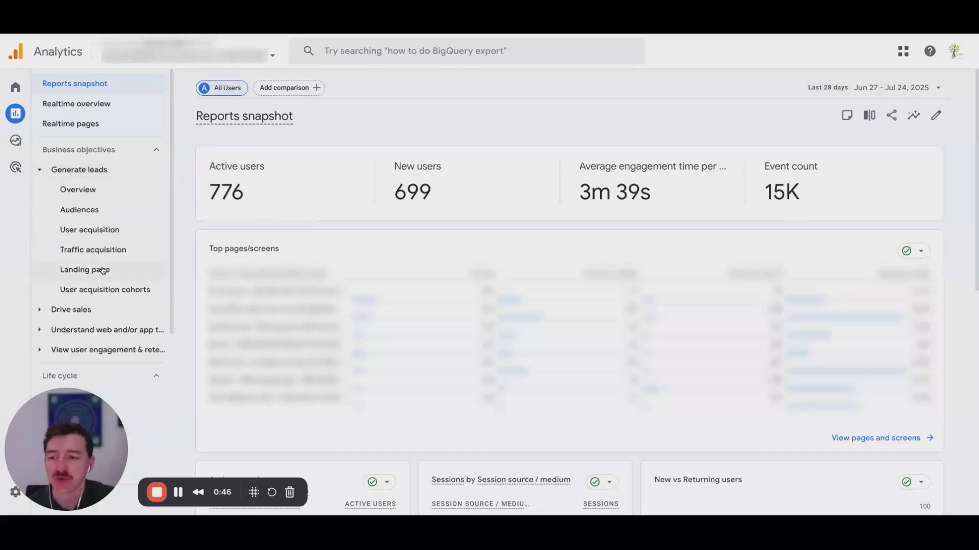
{"action": "left_click", "coordinate": [43, 173]}
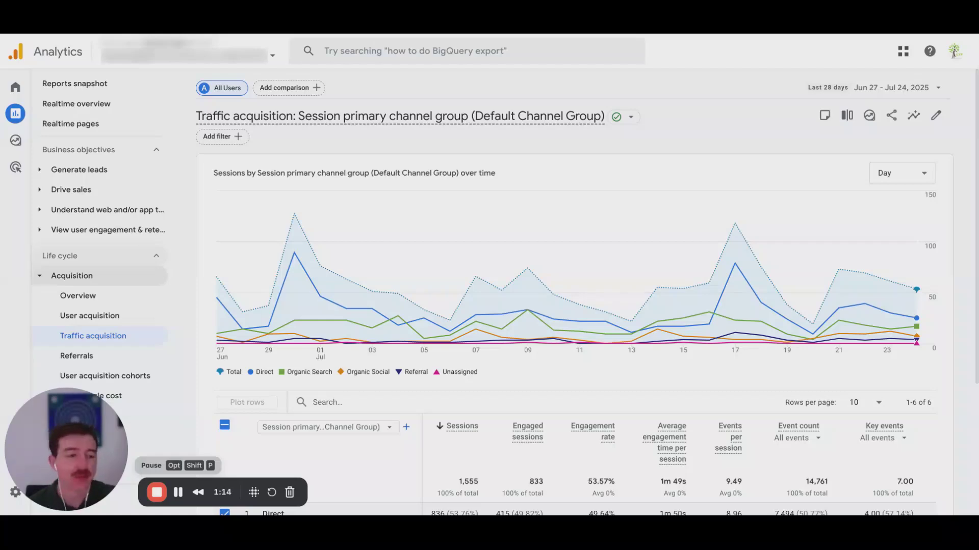
Review the channel table in the Traffic acquisition report and look at the available primary dimensions
{"action": "scroll", "coordinate": [341, 298], "scroll_direction": "down", "scroll_amount": 4}
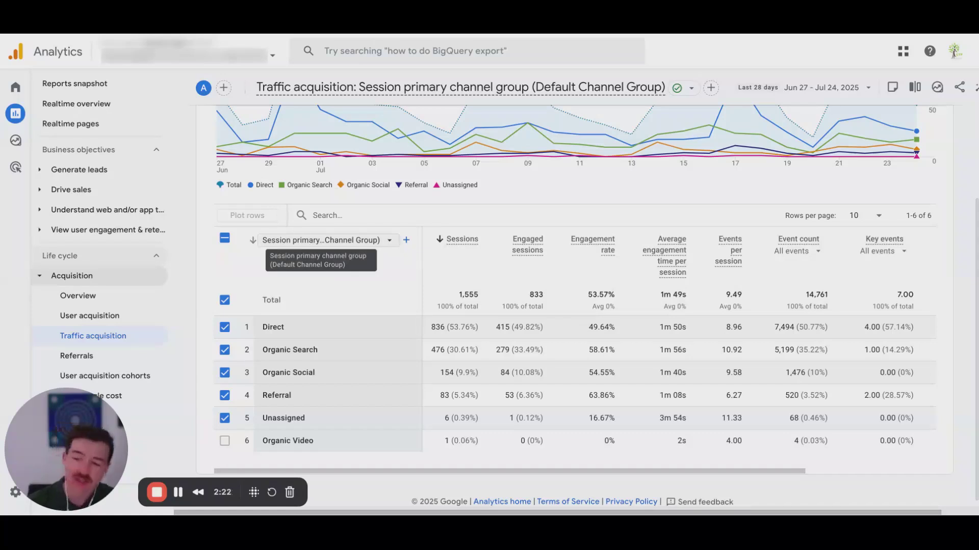
{"action": "left_click", "coordinate": [319, 240]}
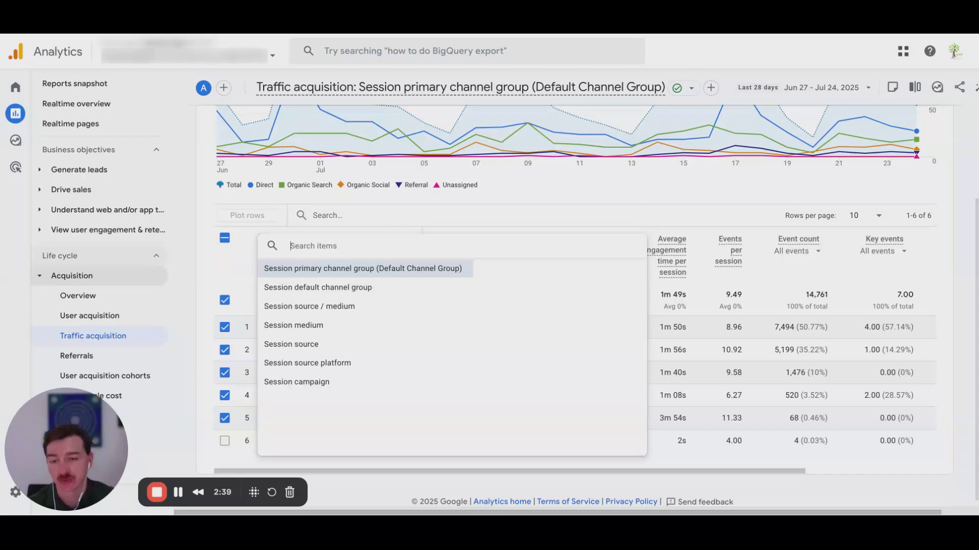
{"action": "left_click", "coordinate": [250, 280]}
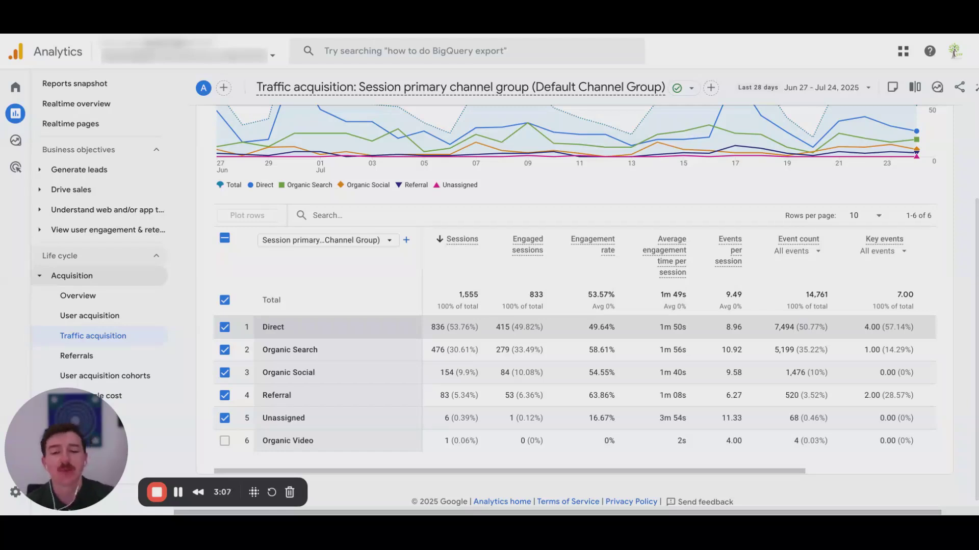
Filter the Traffic acquisition table by Organic Search
{"action": "left_click", "coordinate": [357, 215]}
{"action": "type", "text": "Organ"}
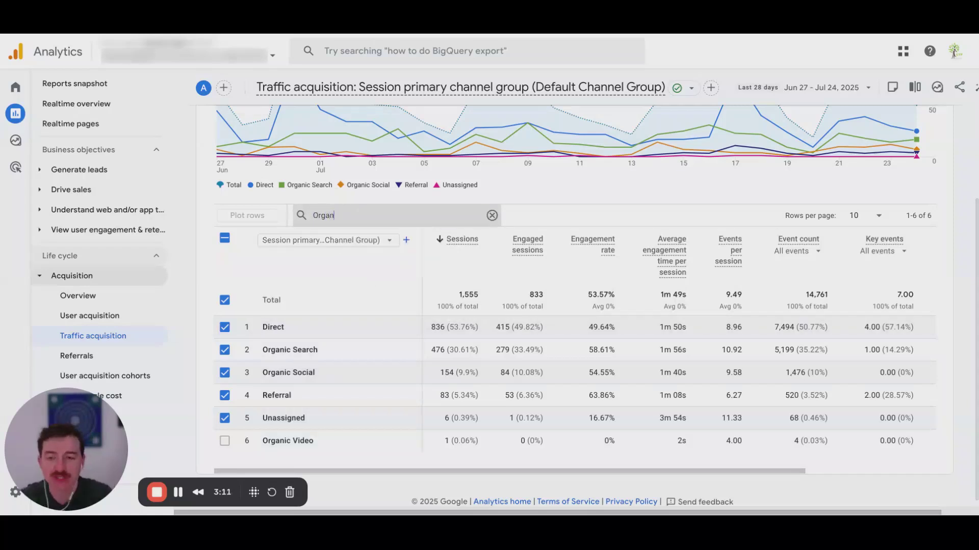
{"action": "type", "text": "ic earch"}
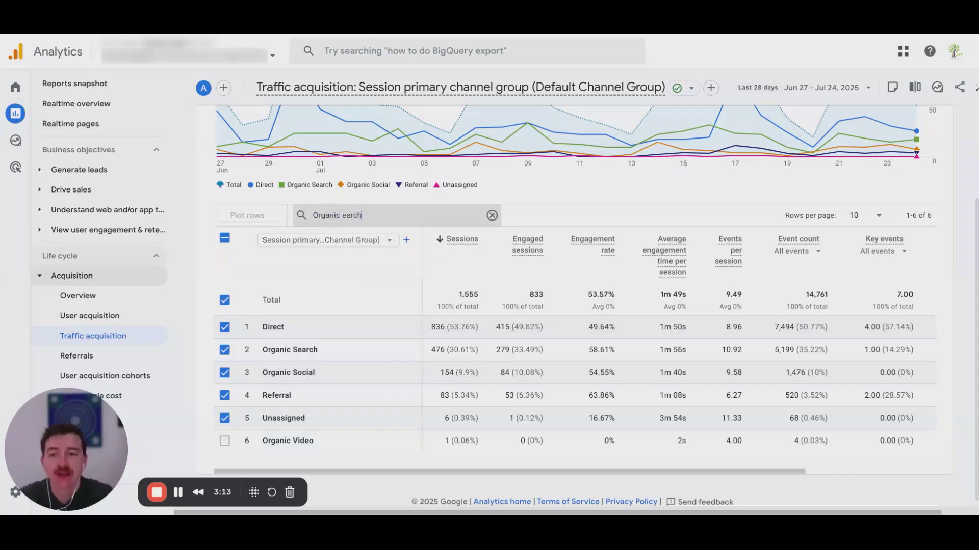
{"action": "key", "text": "BackSpace"}
{"action": "key", "text": "BackSpace"}
{"action": "key", "text": "BackSpace"}
{"action": "key", "text": "BackSpace"}
{"action": "key", "text": "BackSpace"}
{"action": "type", "text": "Search"}
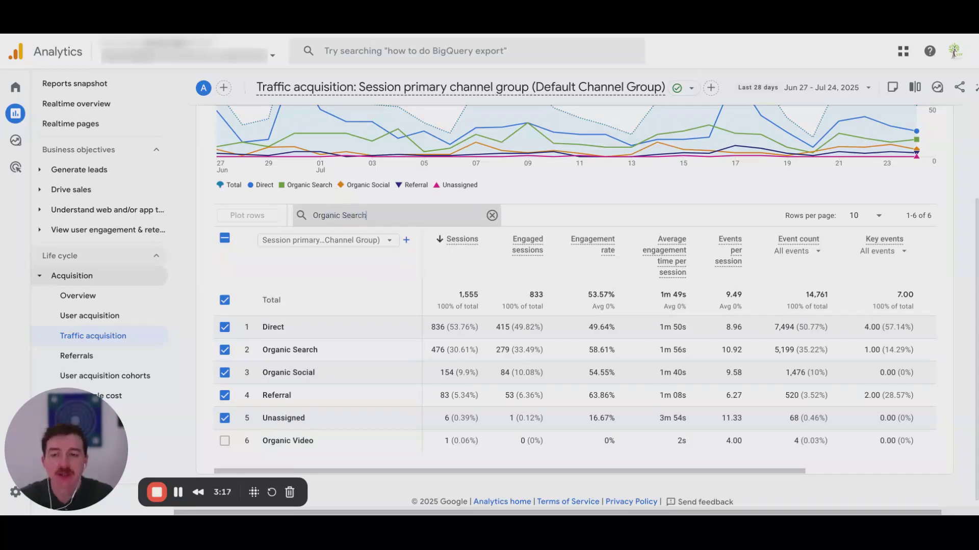
{"action": "key", "text": "Return"}
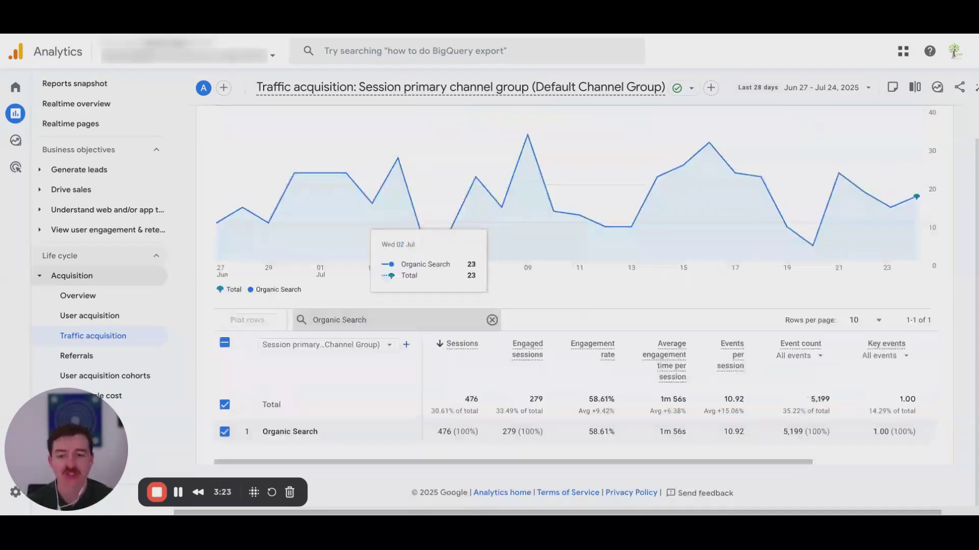
Add Session source as the table's secondary dimension and review the Organic Search sources
{"action": "left_click", "coordinate": [406, 345]}
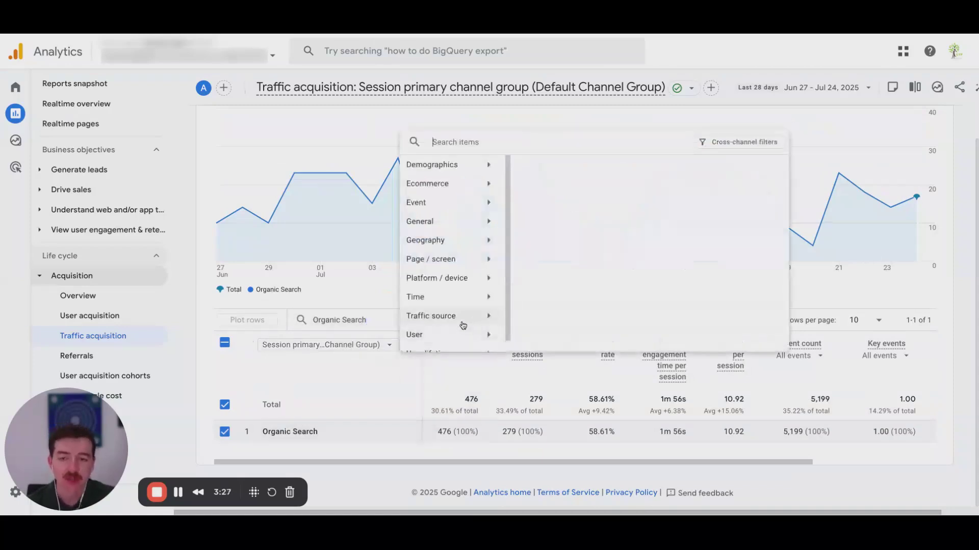
{"action": "left_click", "coordinate": [463, 324]}
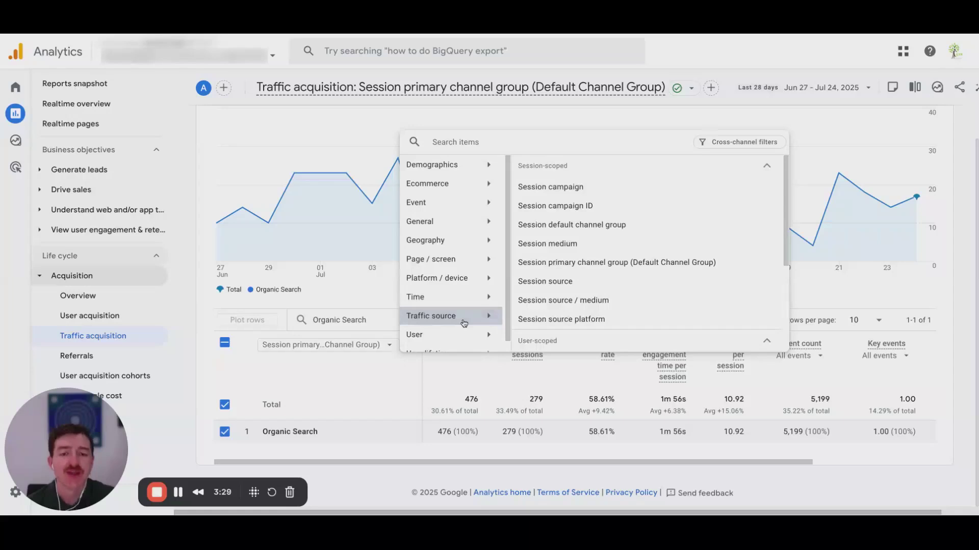
{"action": "left_click", "coordinate": [596, 287]}
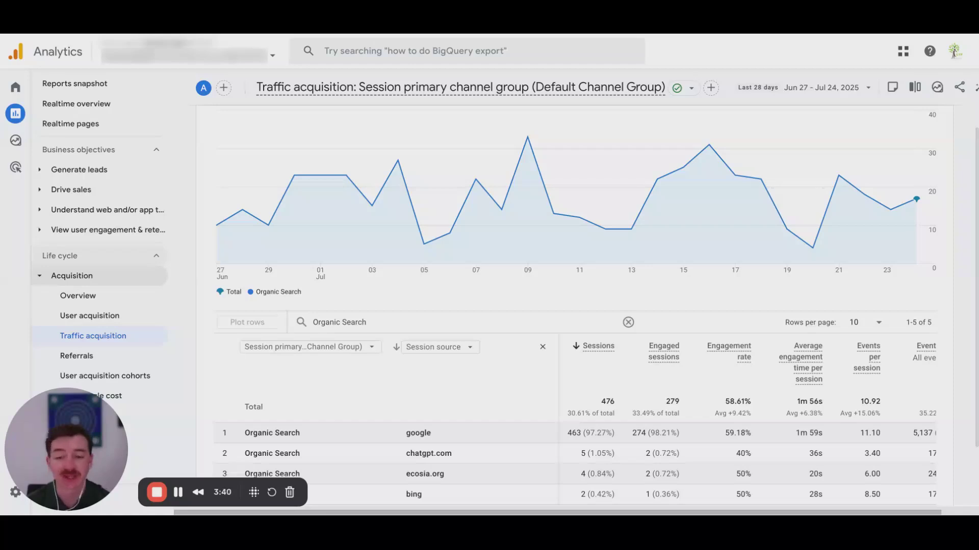
{"action": "scroll", "coordinate": [469, 402], "scroll_direction": "down", "scroll_amount": 3}
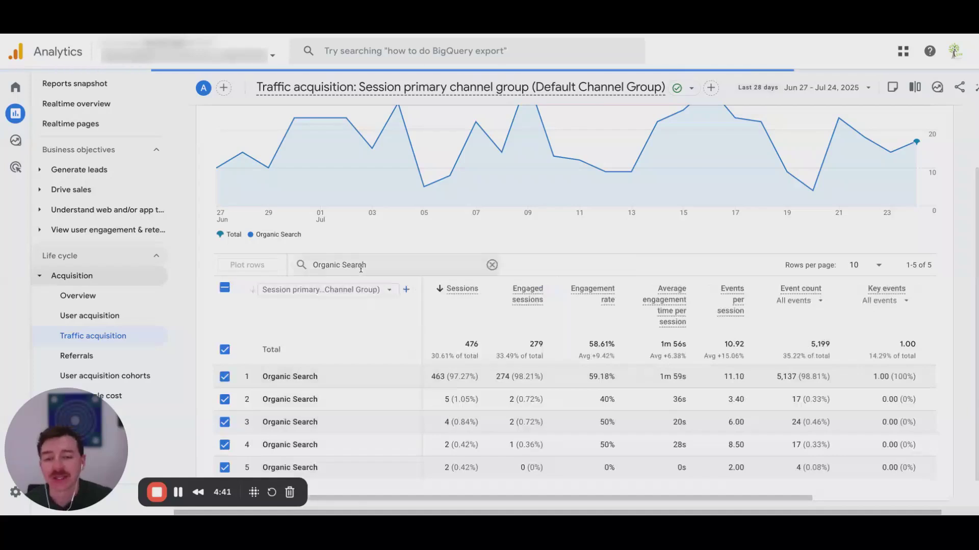
Change the Traffic acquisition table's filter from Organic Search to Organic Social
{"action": "key", "text": "BackSpace"}
{"action": "key", "text": "BackSpace"}
{"action": "key", "text": "BackSpace"}
{"action": "key", "text": "BackSpace"}
{"action": "key", "text": "BackSpace"}
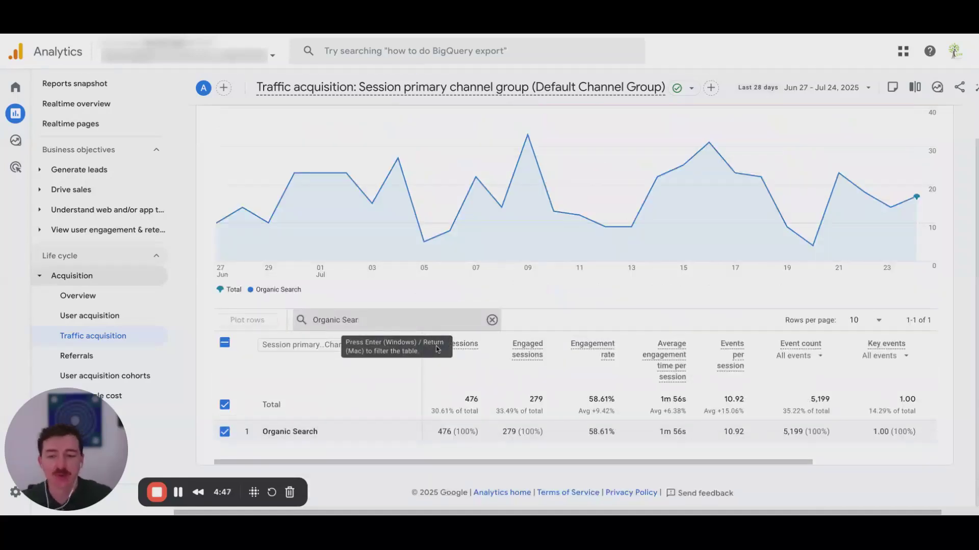
{"action": "type", "text": "ocial"}
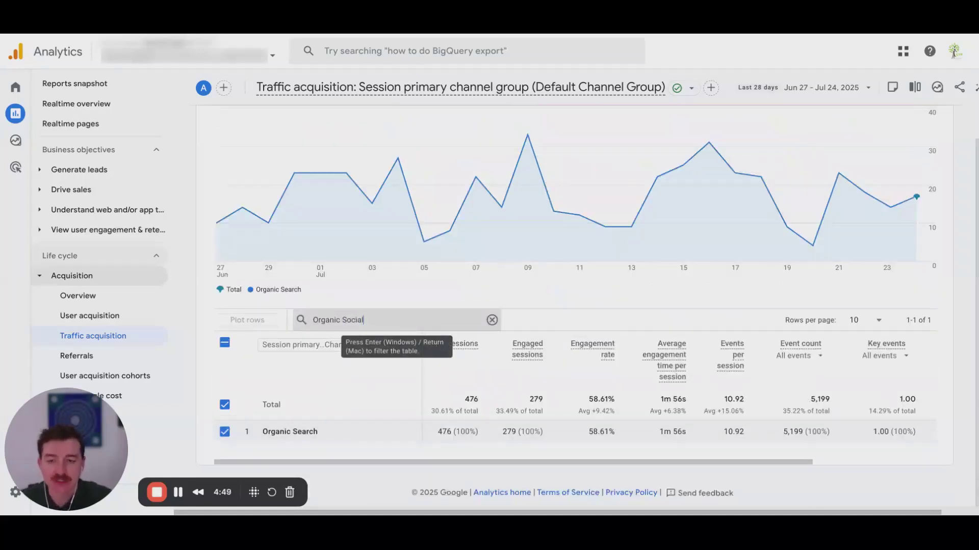
{"action": "key", "text": "Return"}
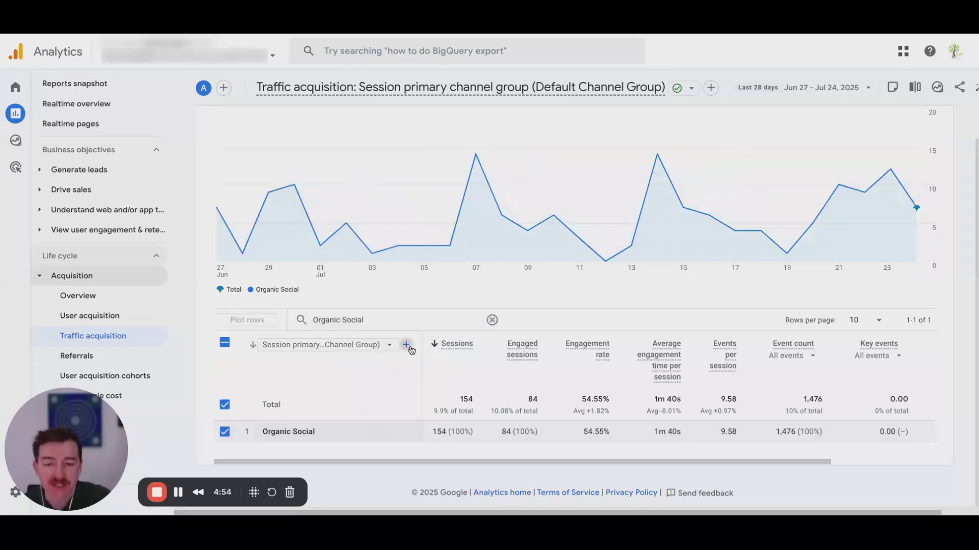
Break the Organic Social traffic down by Session source as secondary dimension and review the listed sources
{"action": "left_click", "coordinate": [411, 349]}
{"action": "left_click", "coordinate": [456, 319]}
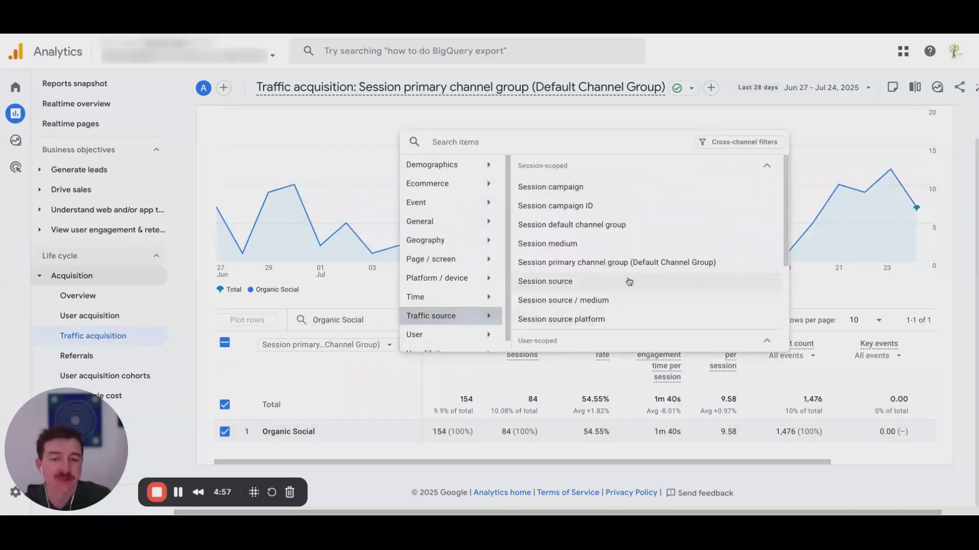
{"action": "left_click", "coordinate": [600, 283]}
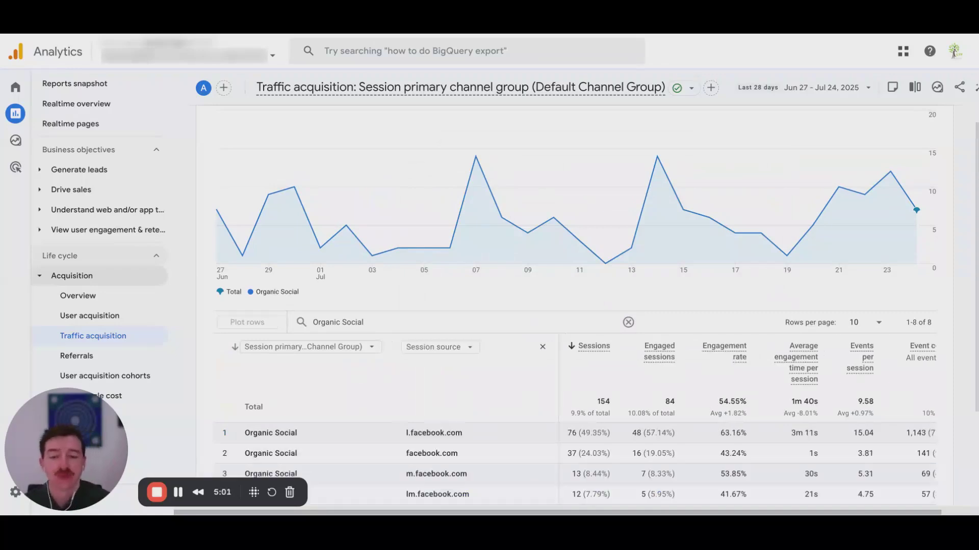
{"action": "scroll", "coordinate": [380, 371], "scroll_direction": "down", "scroll_amount": 2}
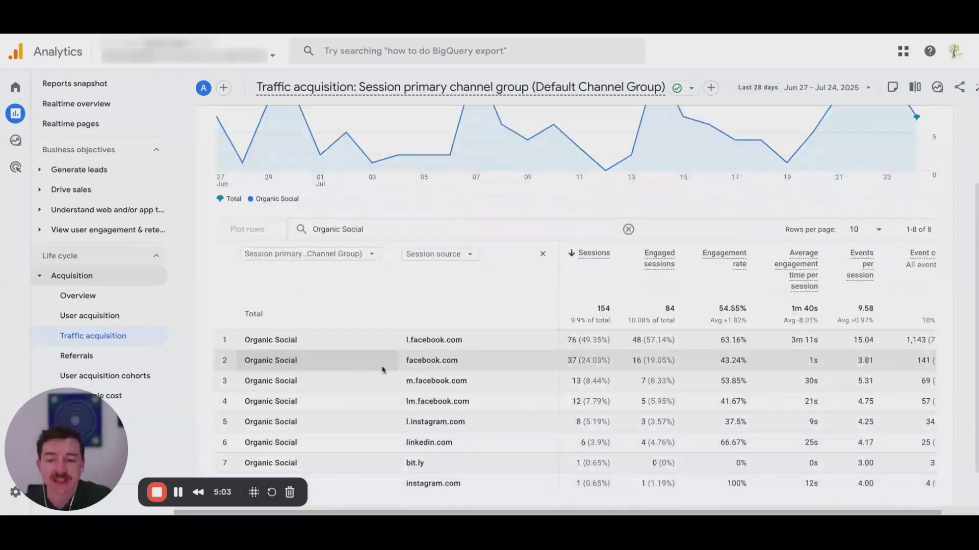
{"action": "scroll", "coordinate": [463, 348], "scroll_direction": "down", "scroll_amount": 1}
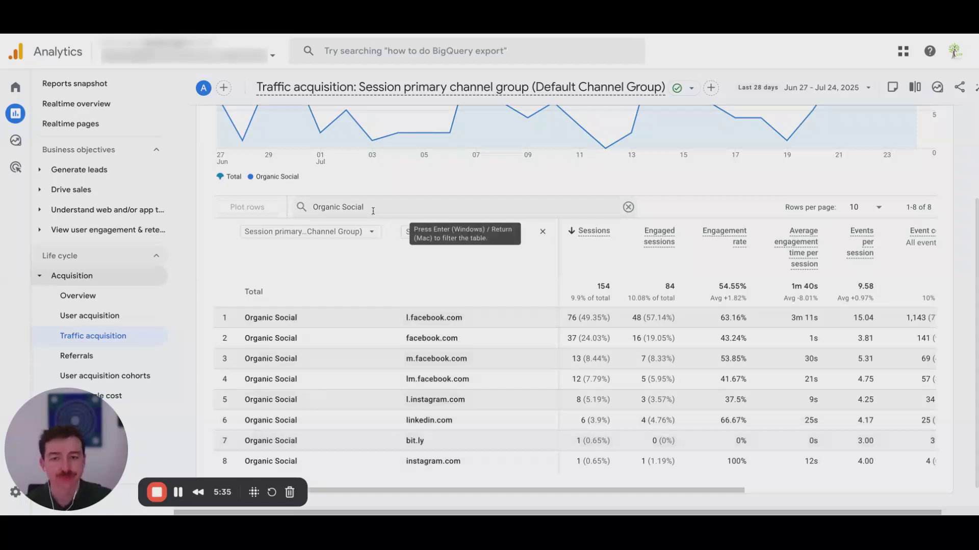
Change the table's filter to Referral and look through the referral traffic sources
{"action": "left_click_drag", "start_coordinate": [365, 207], "coordinate": [308, 215]}
{"action": "type", "text": "Referral"}
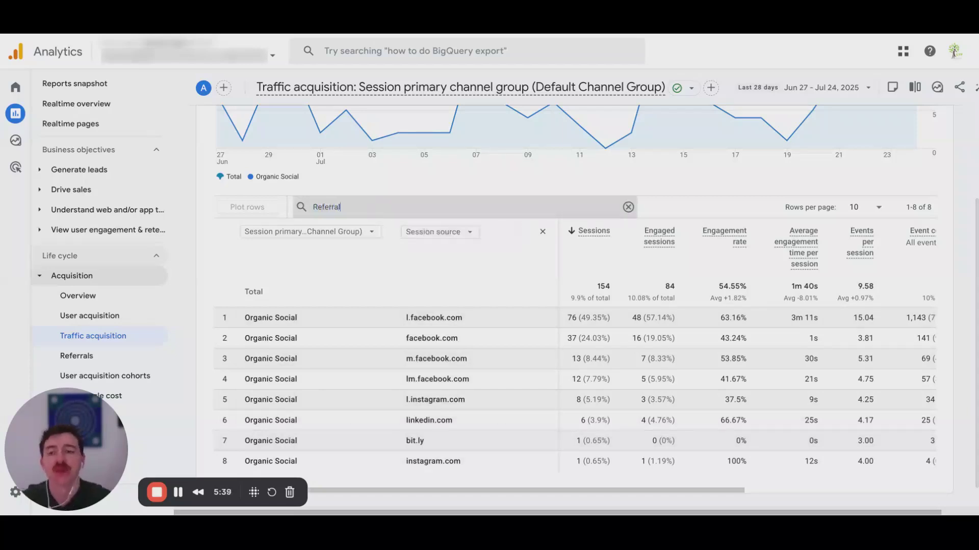
{"action": "key", "text": "Return"}
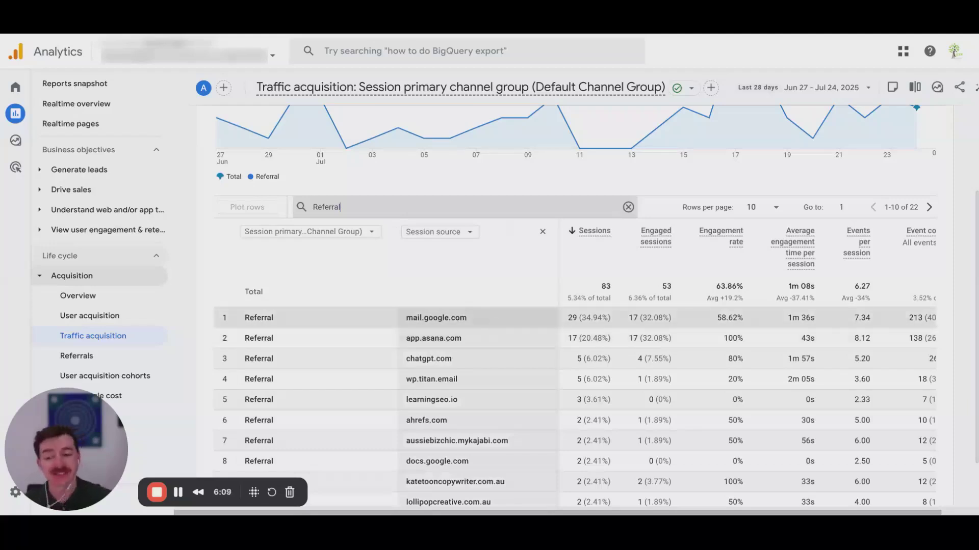
{"action": "scroll", "coordinate": [479, 357], "scroll_direction": "down", "scroll_amount": 2}
{"action": "scroll", "coordinate": [485, 340], "scroll_direction": "down", "scroll_amount": 2}
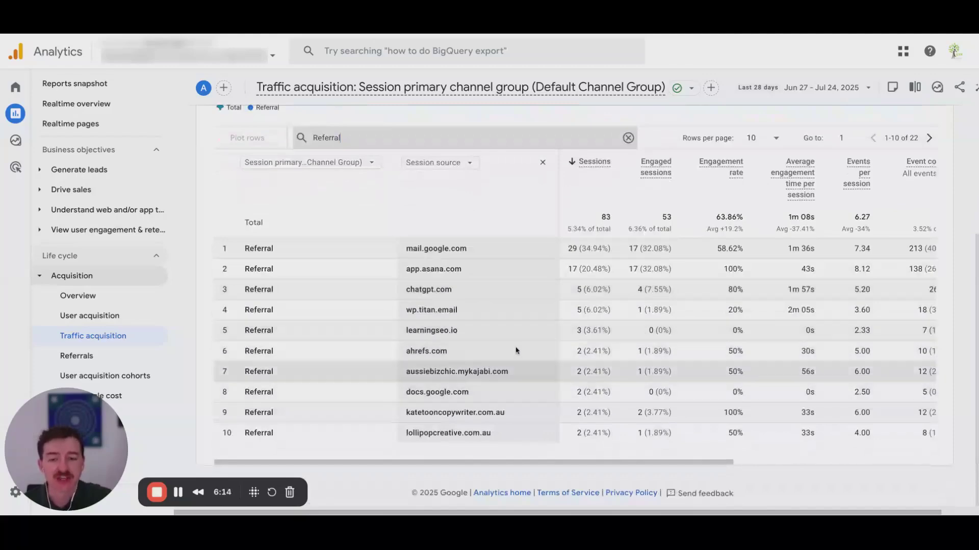
{"action": "scroll", "coordinate": [513, 350], "scroll_direction": "up", "scroll_amount": 3}
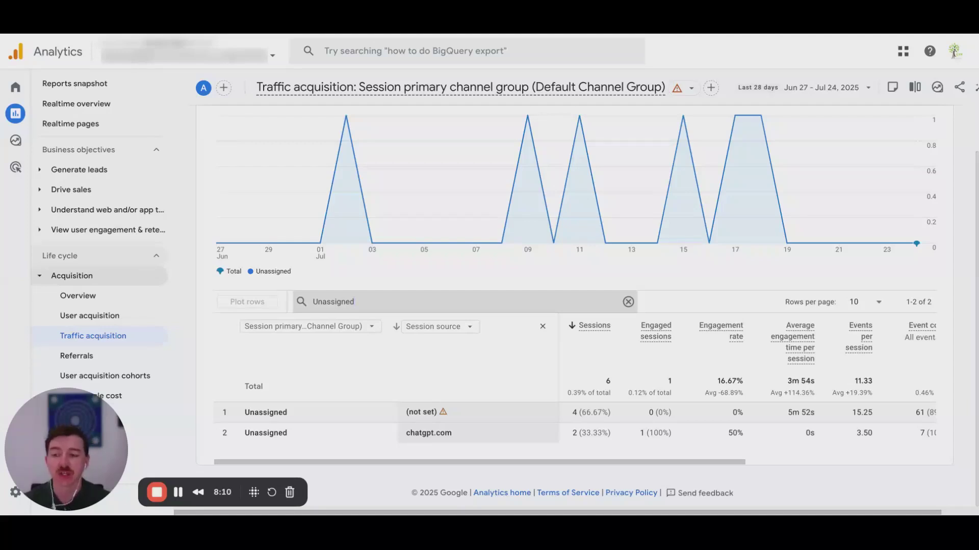
Open the Channel groups settings in the property's Data display section of Admin
{"action": "left_click_drag", "start_coordinate": [68, 418], "coordinate": [297, 410]}
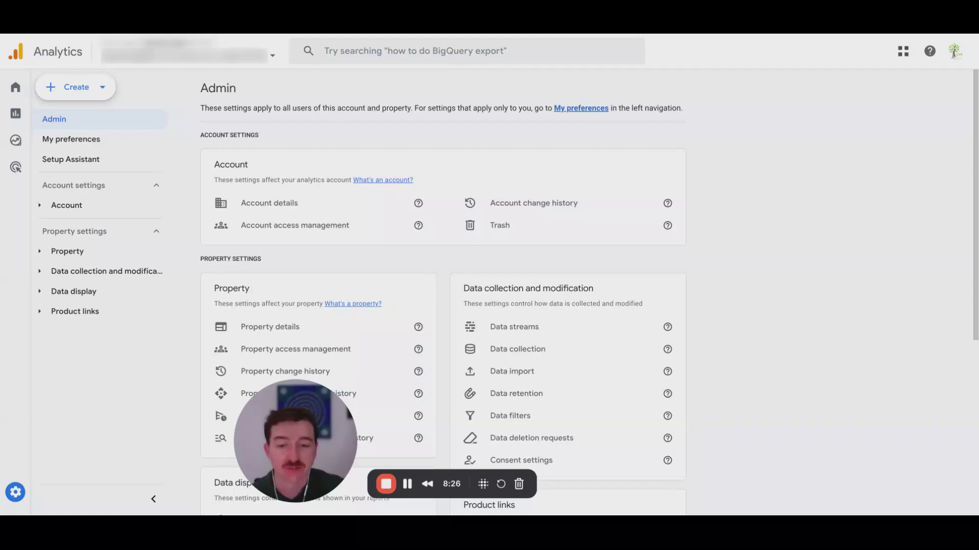
{"action": "scroll", "coordinate": [781, 270], "scroll_direction": "down", "scroll_amount": 4}
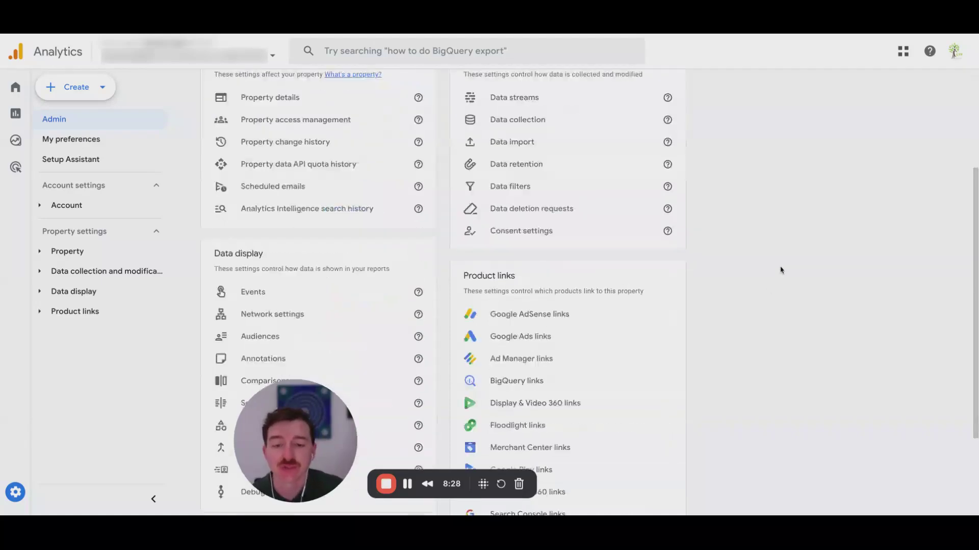
{"action": "scroll", "coordinate": [781, 270], "scroll_direction": "down", "scroll_amount": 1}
{"action": "left_click_drag", "start_coordinate": [292, 408], "coordinate": [117, 401]}
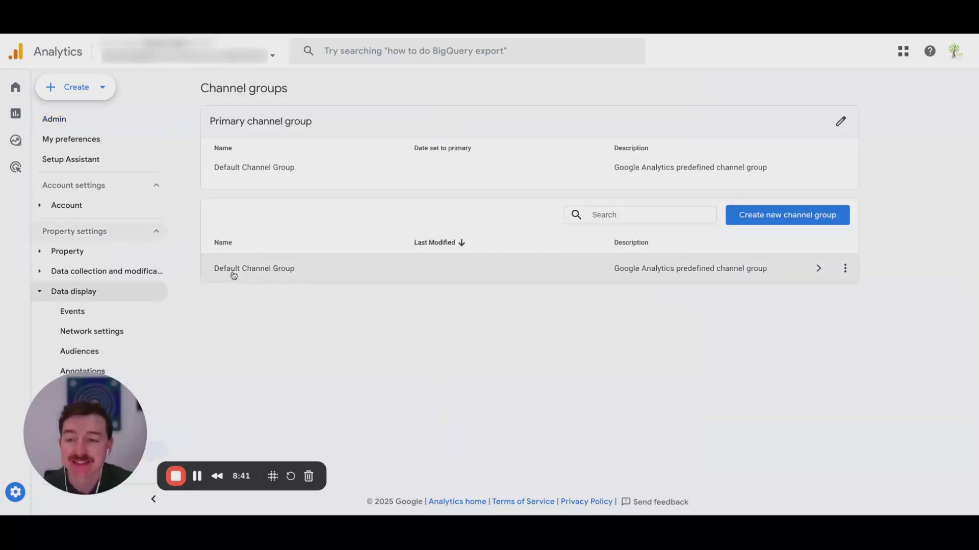
Inspect the channel list of the Default Channel Group and the conditions of its Organic Social channel
{"action": "left_click", "coordinate": [819, 271]}
{"action": "scroll", "coordinate": [721, 325], "scroll_direction": "down", "scroll_amount": 6}
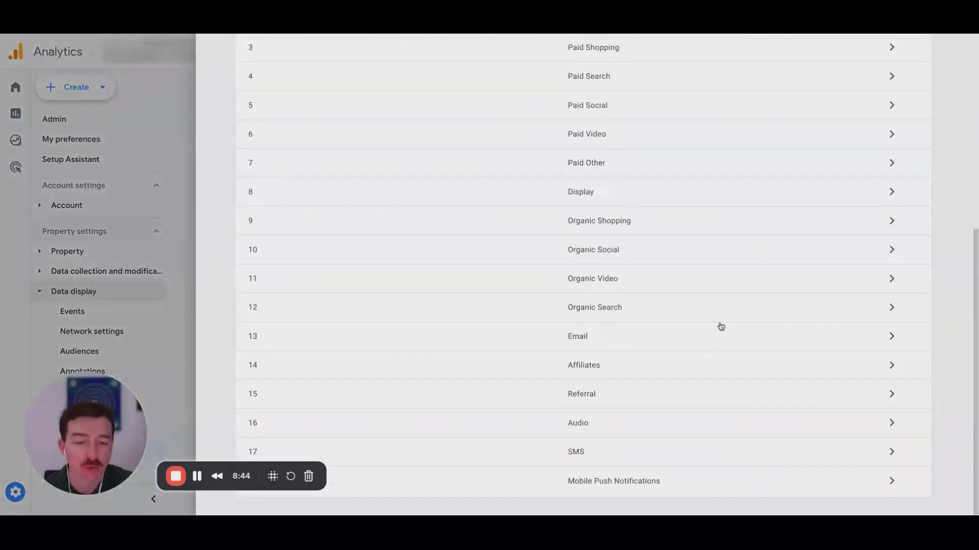
{"action": "left_click", "coordinate": [895, 249]}
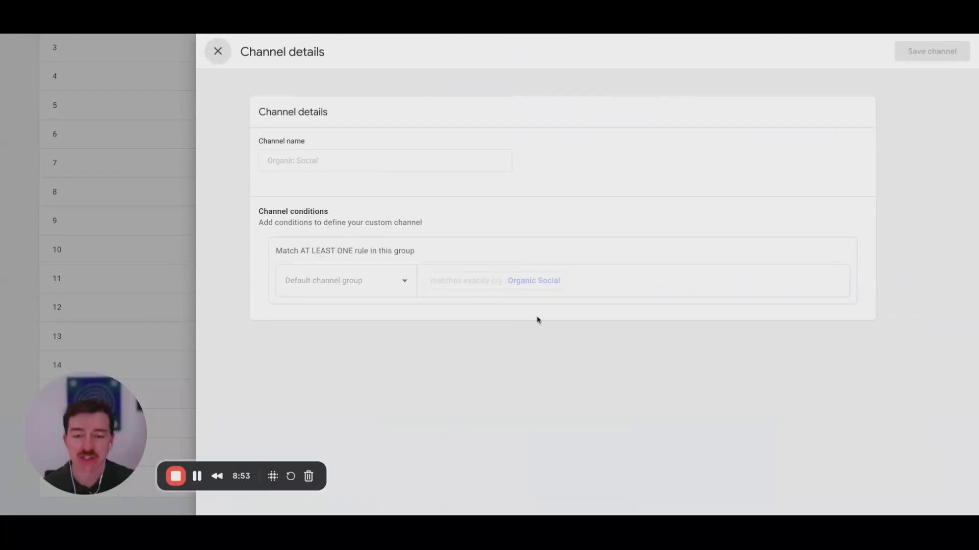
{"action": "left_click", "coordinate": [218, 52]}
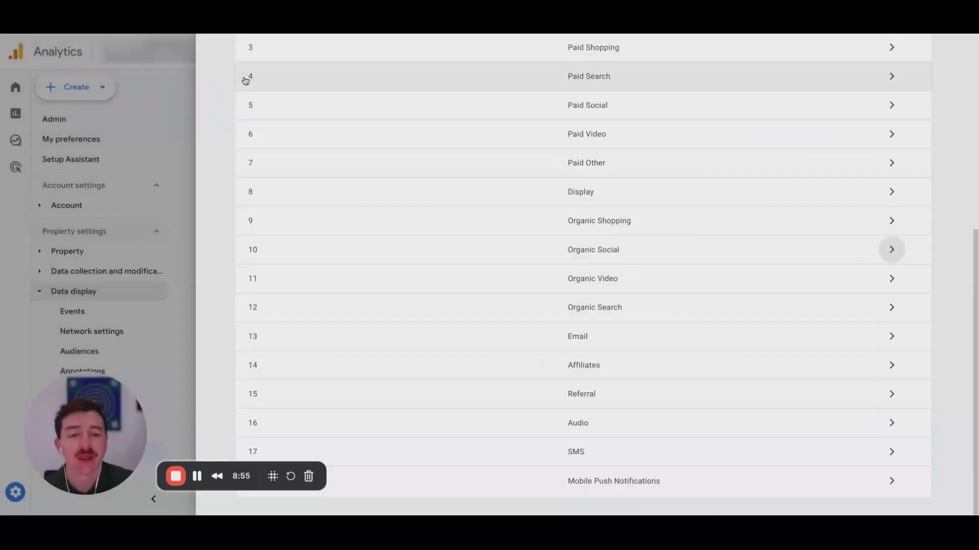
{"action": "scroll", "coordinate": [244, 76], "scroll_direction": "up", "scroll_amount": 6}
{"action": "left_click", "coordinate": [220, 55]}
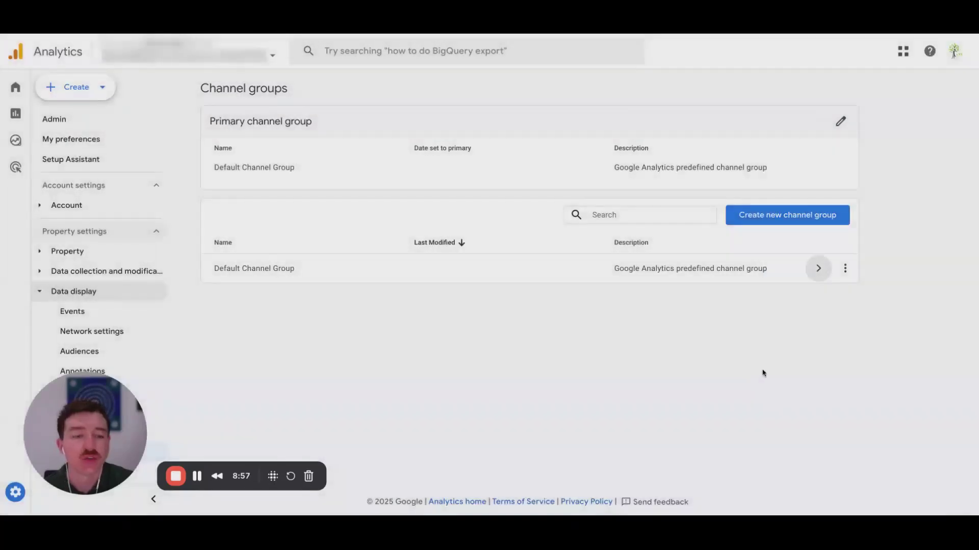
Start a new channel group as a copy of the Default Channel Group
{"action": "left_click", "coordinate": [845, 269]}
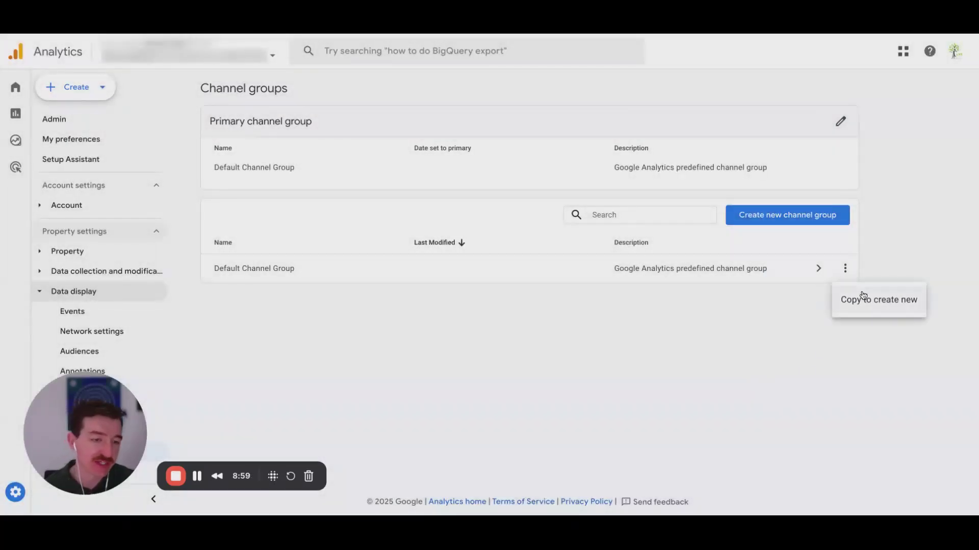
{"action": "left_click", "coordinate": [647, 353]}
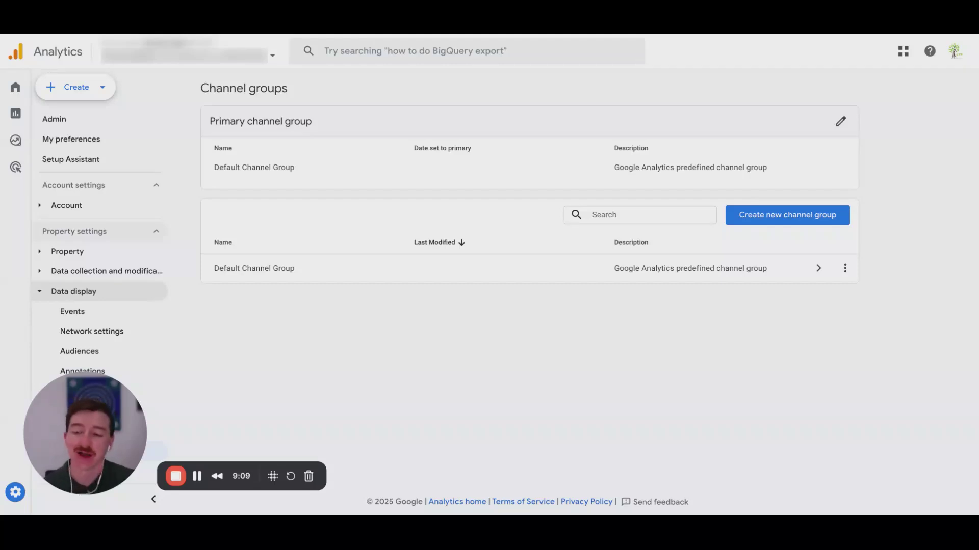
{"action": "left_click", "coordinate": [845, 269]}
{"action": "left_click", "coordinate": [861, 301]}
Review the copied channel group's name, description and channel list
{"action": "left_click_drag", "start_coordinate": [395, 148], "coordinate": [253, 149]}
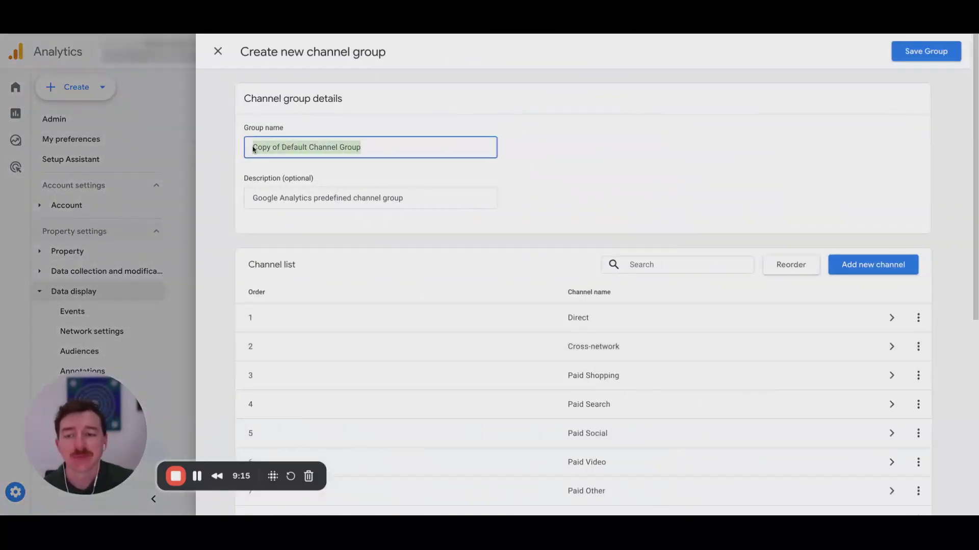
{"action": "left_click_drag", "start_coordinate": [422, 198], "coordinate": [252, 194]}
{"action": "scroll", "coordinate": [607, 218], "scroll_direction": "down", "scroll_amount": 4}
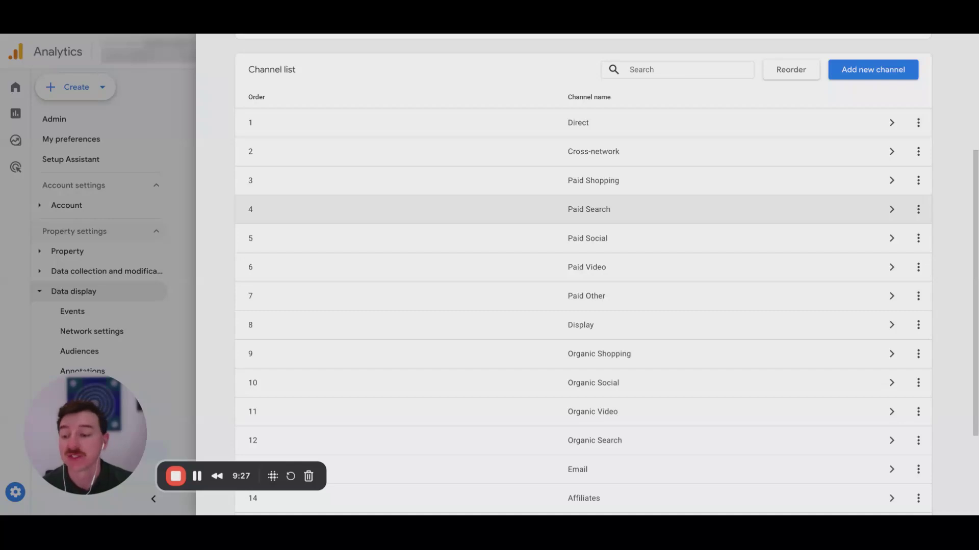
Look through the copied group's channel list and open the details of its Email channel
{"action": "scroll", "coordinate": [607, 276], "scroll_direction": "down", "scroll_amount": 3}
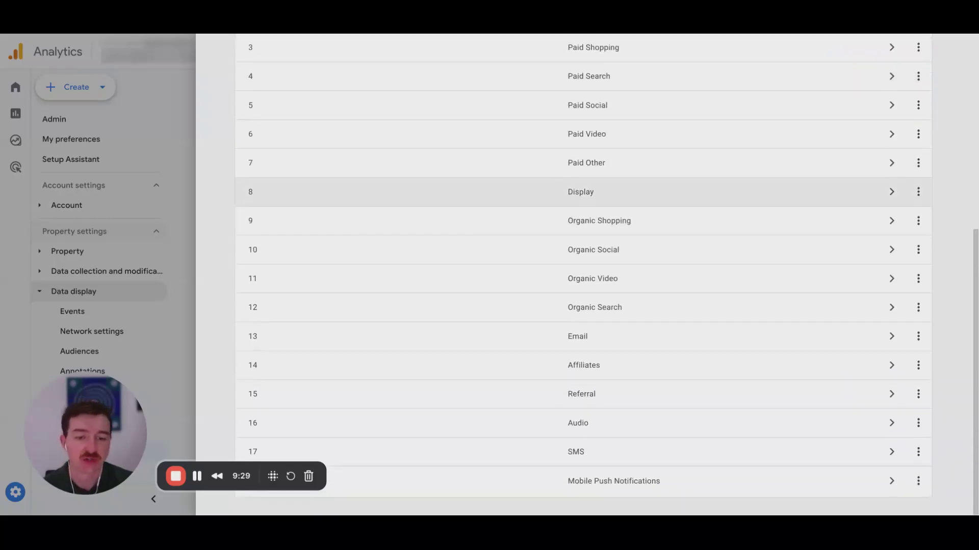
{"action": "key", "text": "Tab"}
{"action": "scroll", "coordinate": [671, 330], "scroll_direction": "down", "scroll_amount": 2}
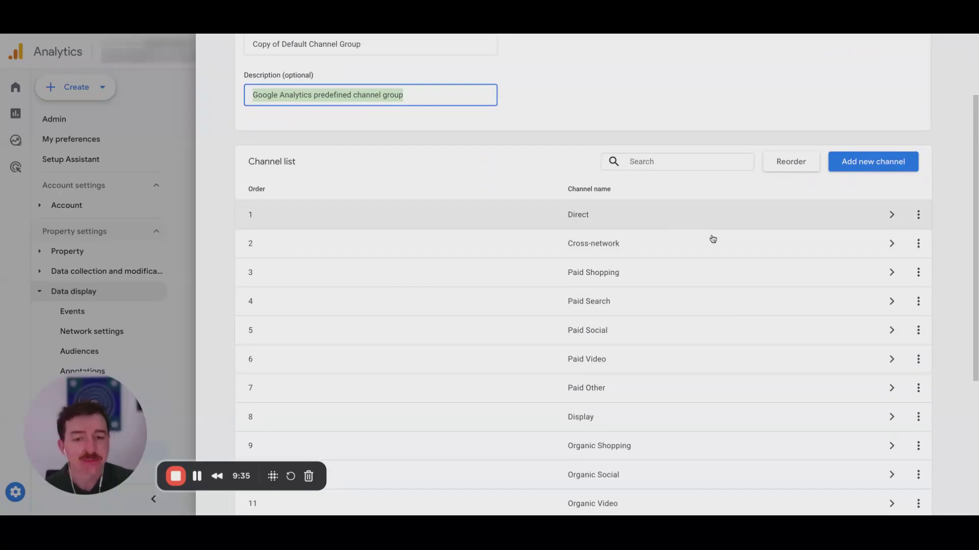
{"action": "scroll", "coordinate": [738, 317], "scroll_direction": "down", "scroll_amount": 1}
{"action": "scroll", "coordinate": [740, 316], "scroll_direction": "down", "scroll_amount": 4}
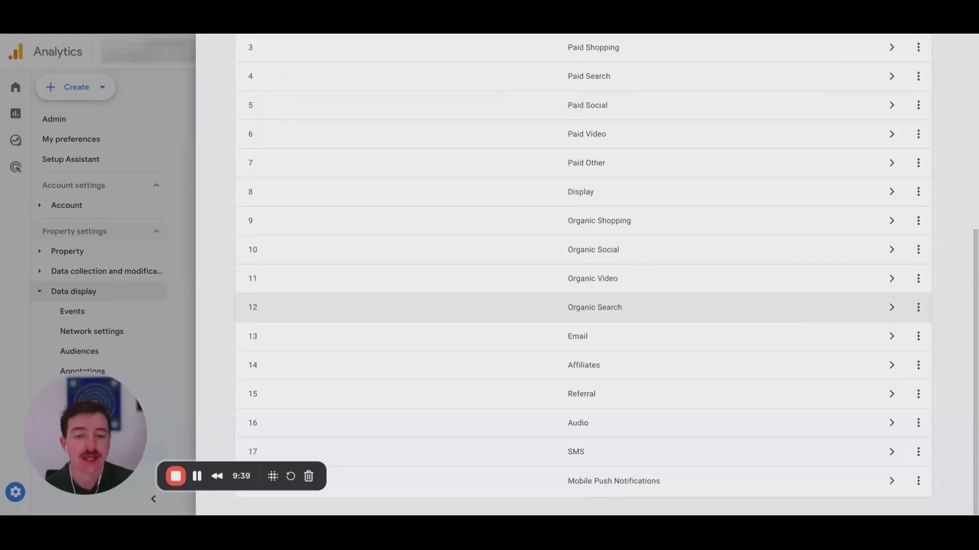
{"action": "left_click", "coordinate": [892, 337]}
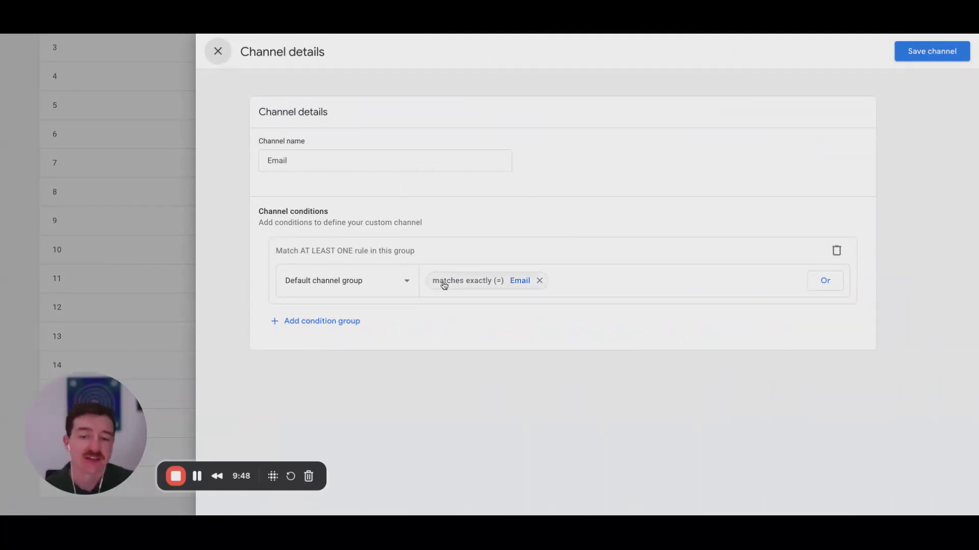
Add a second condition group to the Email channel, with Source as its condition dimension
{"action": "left_click", "coordinate": [335, 322]}
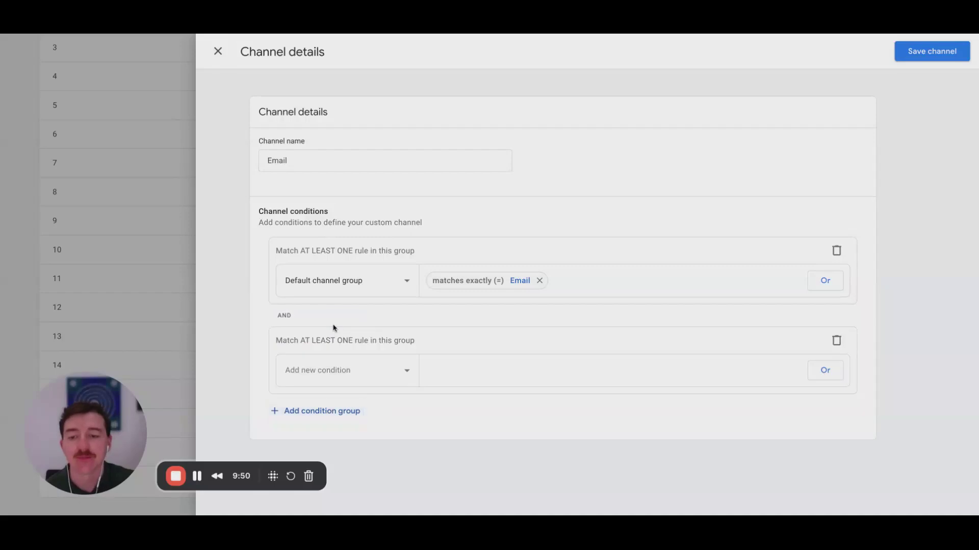
{"action": "left_click", "coordinate": [343, 376]}
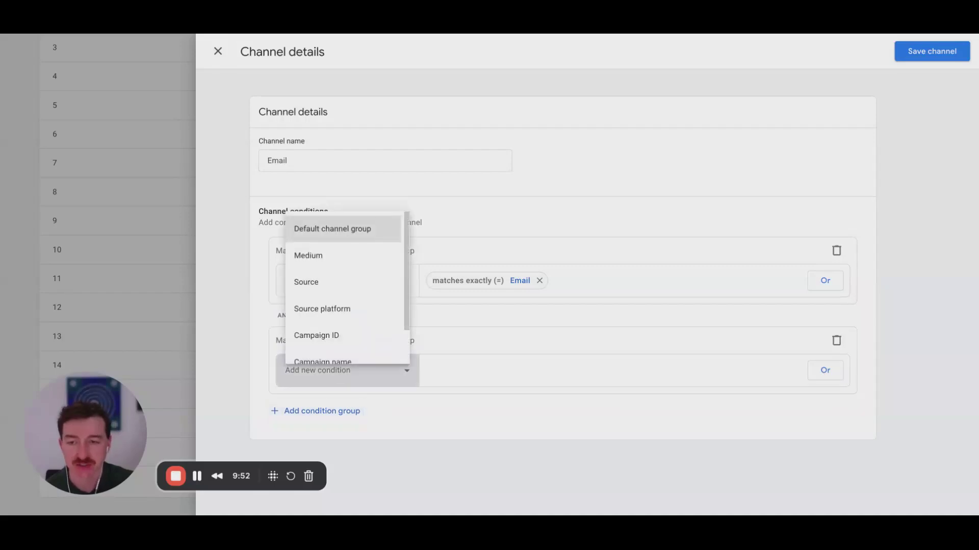
{"action": "scroll", "coordinate": [396, 265], "scroll_direction": "down", "scroll_amount": 1}
{"action": "scroll", "coordinate": [397, 265], "scroll_direction": "up", "scroll_amount": 1}
{"action": "scroll", "coordinate": [377, 255], "scroll_direction": "down", "scroll_amount": 1}
{"action": "left_click", "coordinate": [341, 243]}
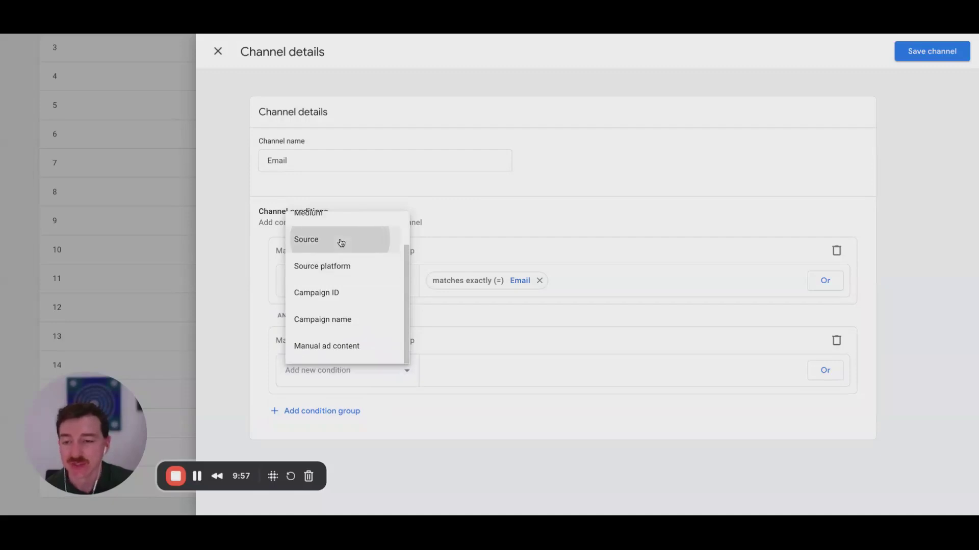
{"action": "left_click", "coordinate": [453, 373]}
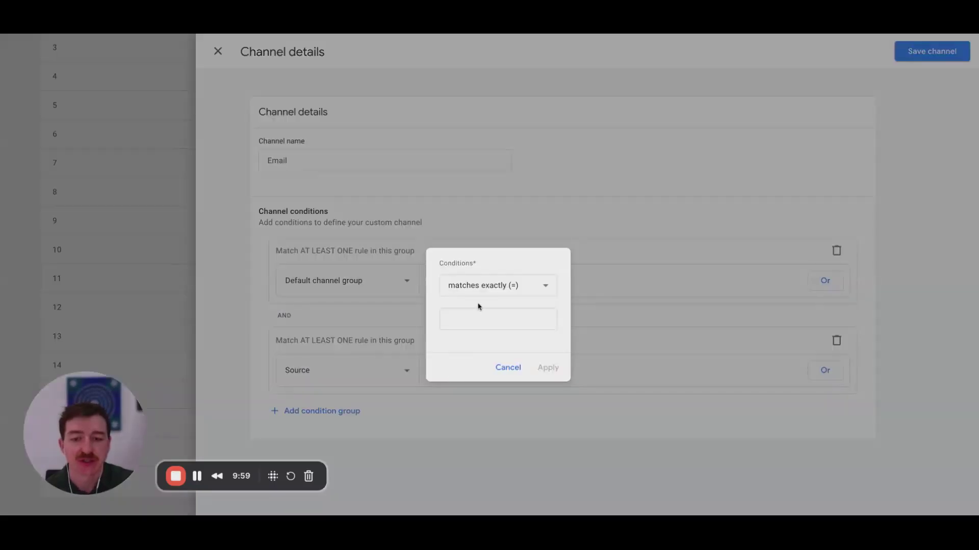
{"action": "left_click", "coordinate": [498, 286]}
{"action": "left_click", "coordinate": [493, 341]}
{"action": "left_click", "coordinate": [479, 329]}
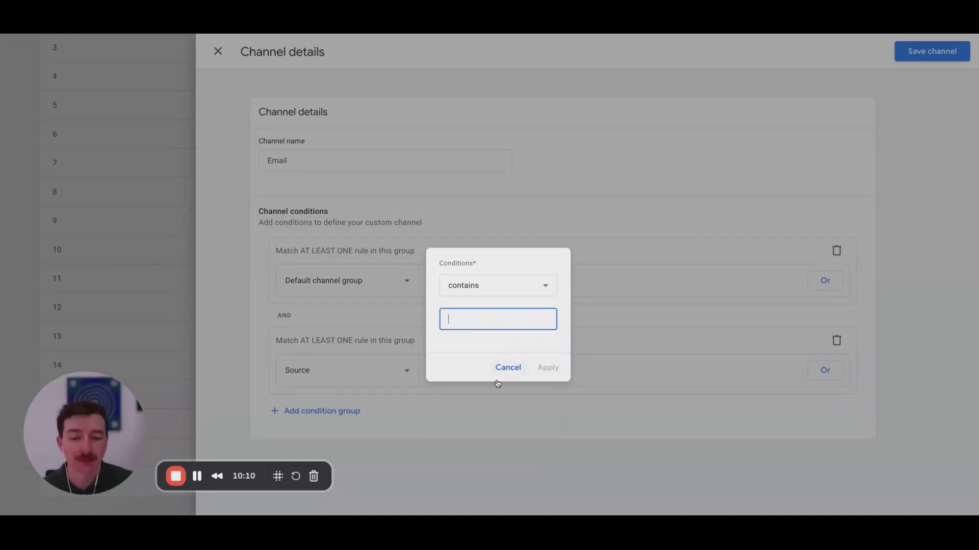
{"action": "left_click", "coordinate": [497, 373]}
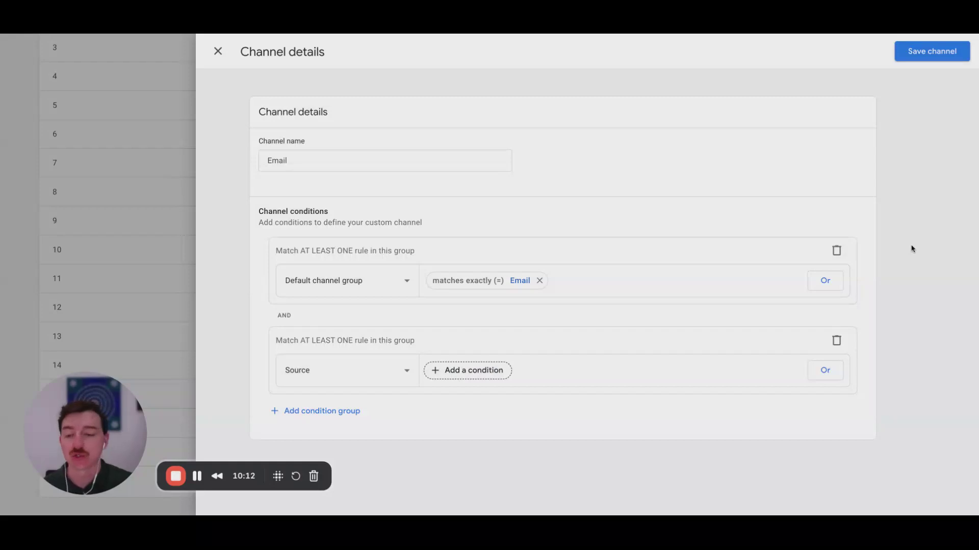